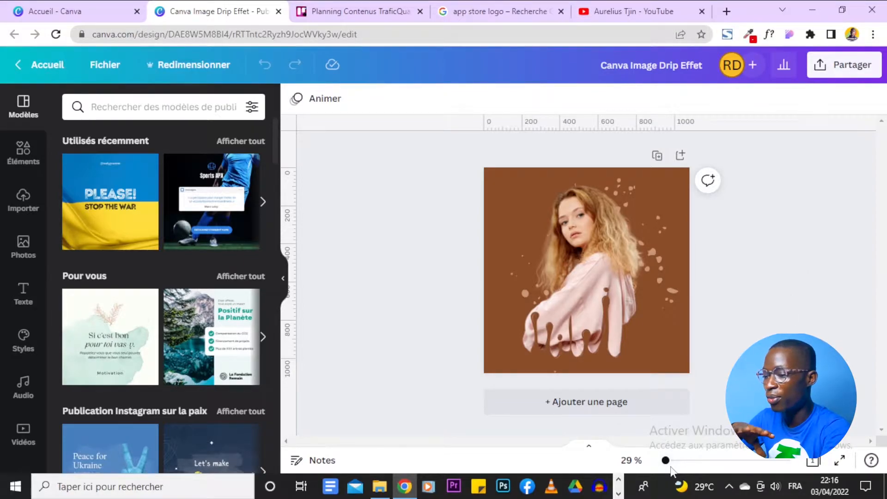
Add a new blank page below the finished drip-effect design
drag(665, 460, 668, 461)
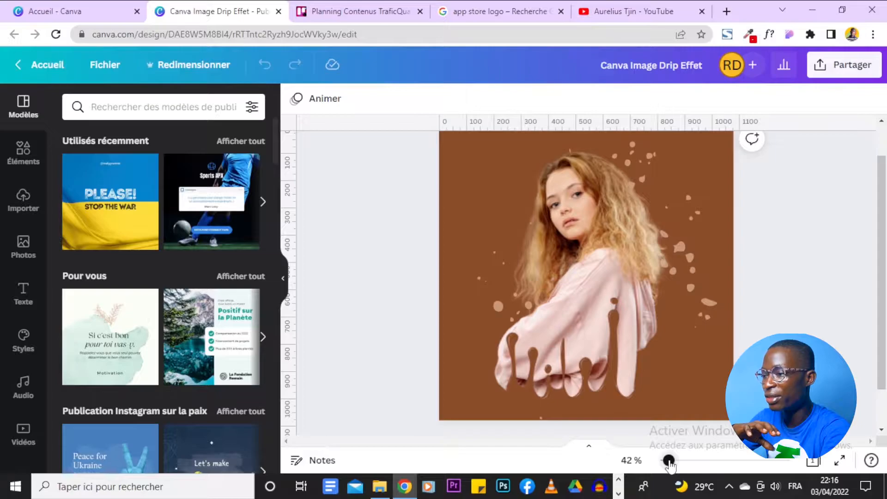
scroll(837, 251, up, 1)
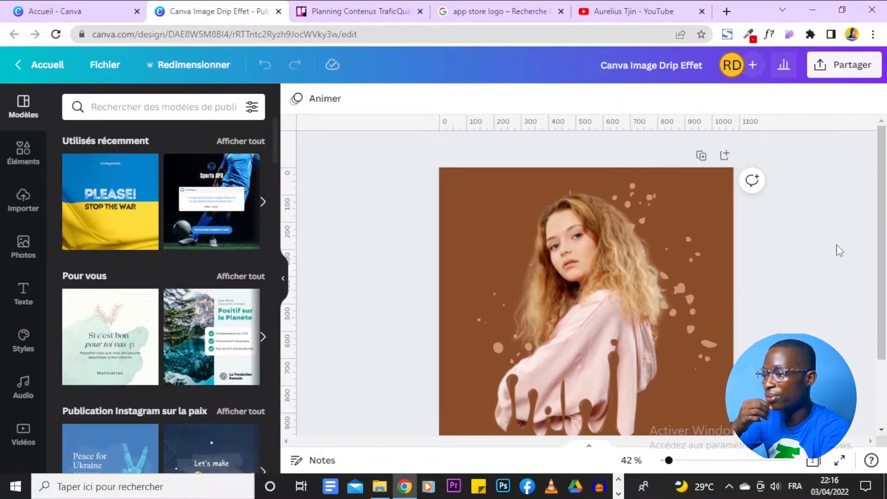
scroll(837, 251, down, 2)
scroll(839, 251, up, 2)
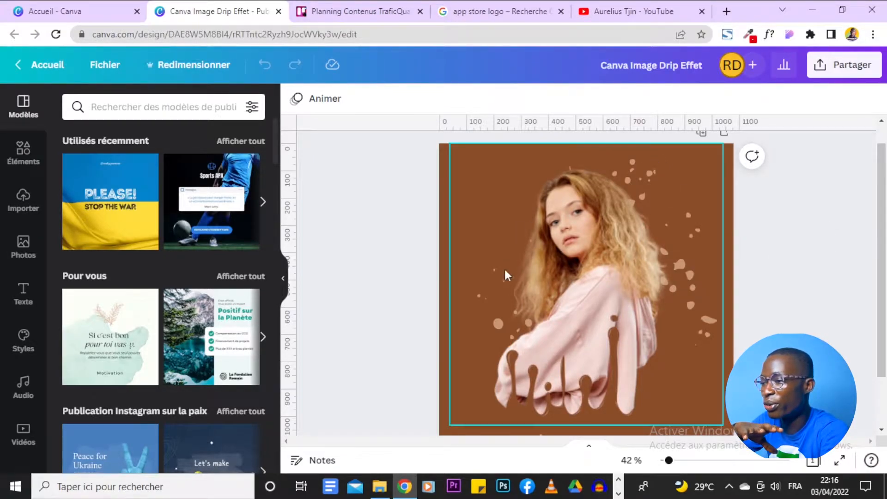
scroll(768, 279, down, 2)
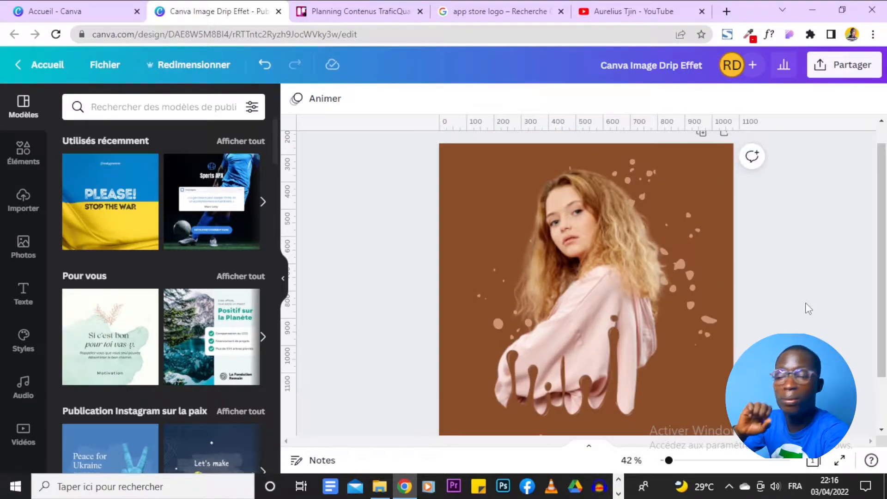
scroll(785, 314, down, 2)
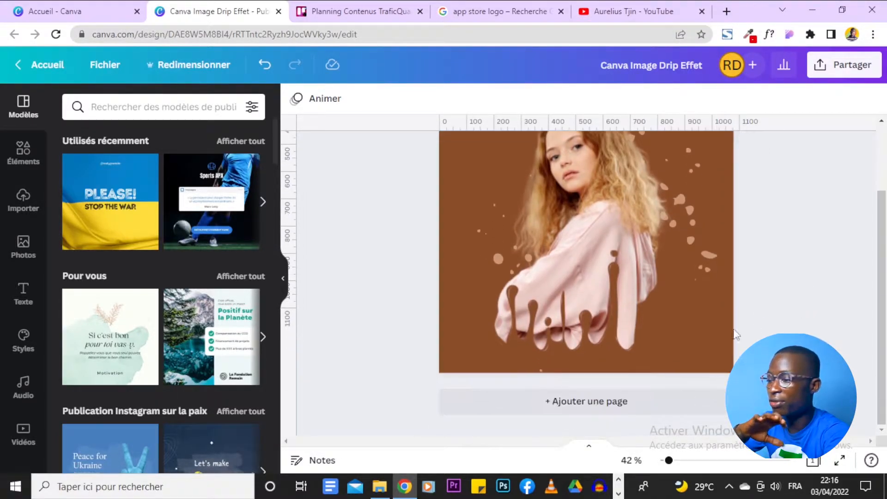
click(578, 401)
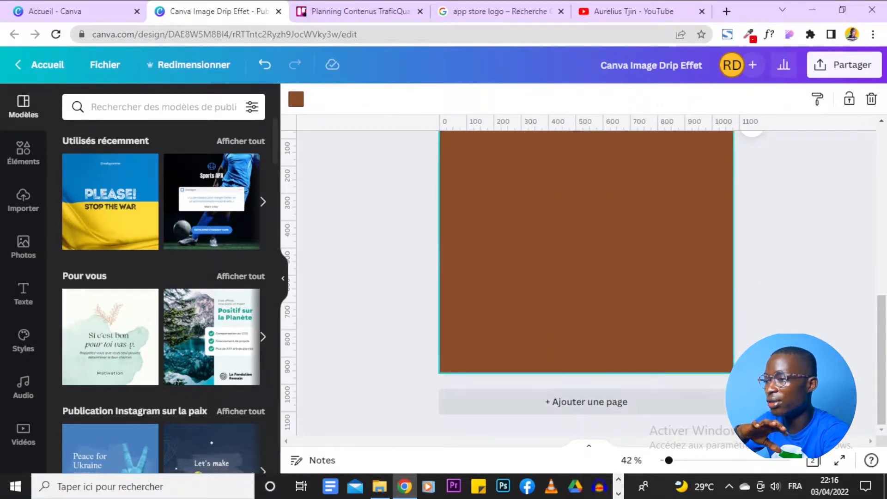
Compare the finished drip-effect image on page 1 with the empty brown page 2
scroll(585, 283, up, 7)
scroll(586, 283, down, 5)
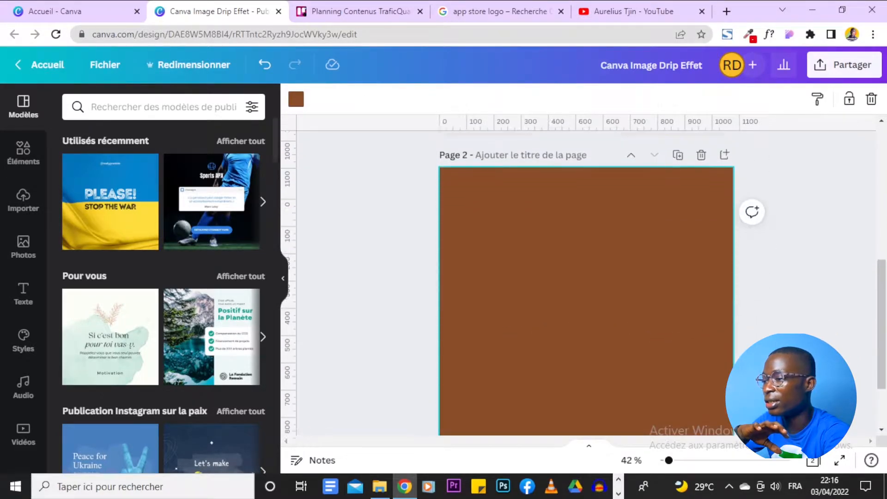
scroll(586, 283, down, 1)
scroll(585, 283, up, 4)
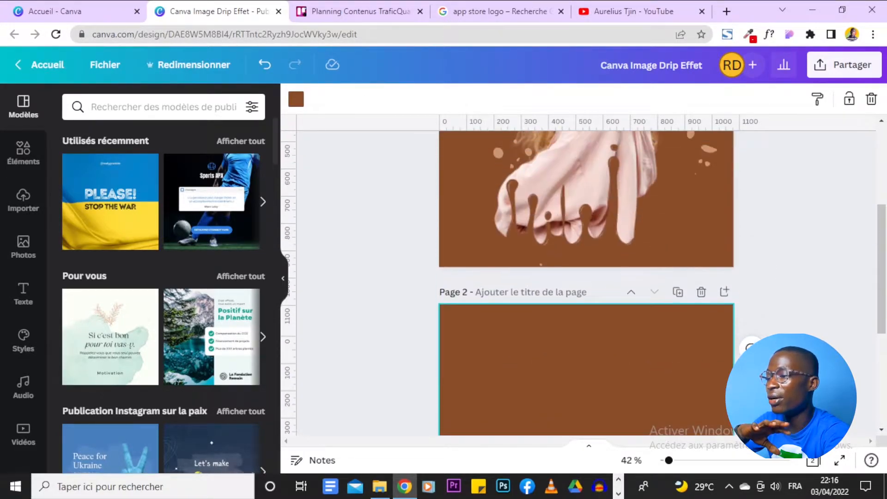
scroll(585, 283, up, 4)
scroll(777, 277, down, 1)
scroll(777, 277, down, 3)
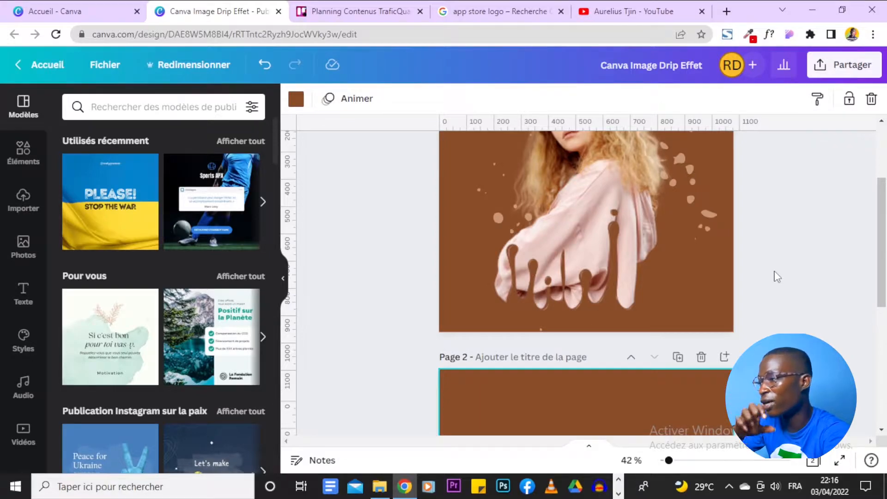
Insert the favourited photo of the woman in the pink hoodie onto page 2
scroll(777, 276, down, 3)
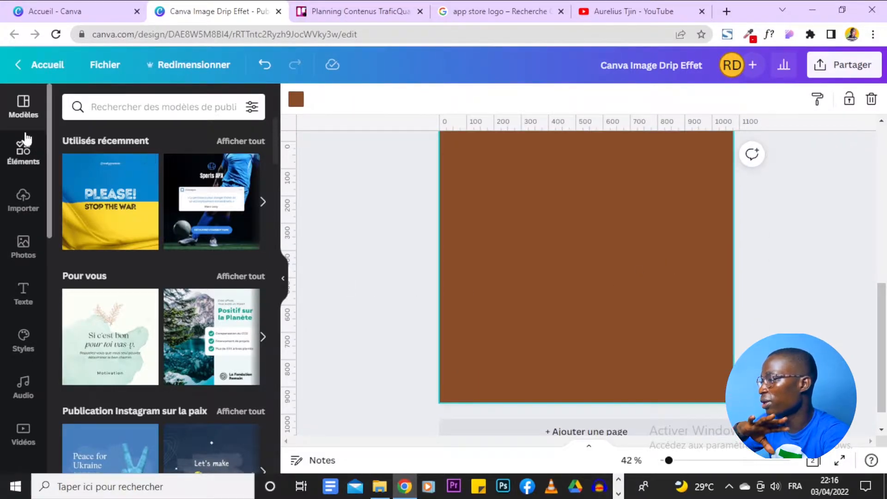
scroll(24, 158, down, 3)
click(11, 448)
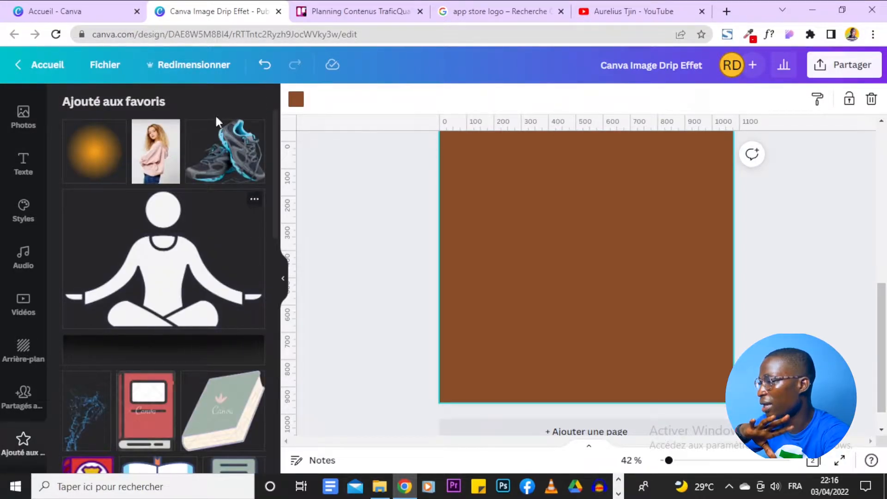
click(149, 168)
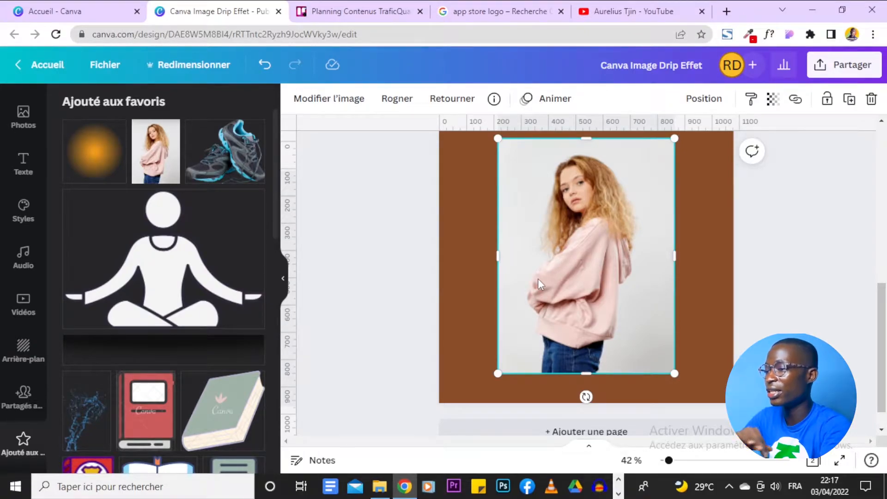
Remove the background from the woman's photo and apply the result
click(330, 107)
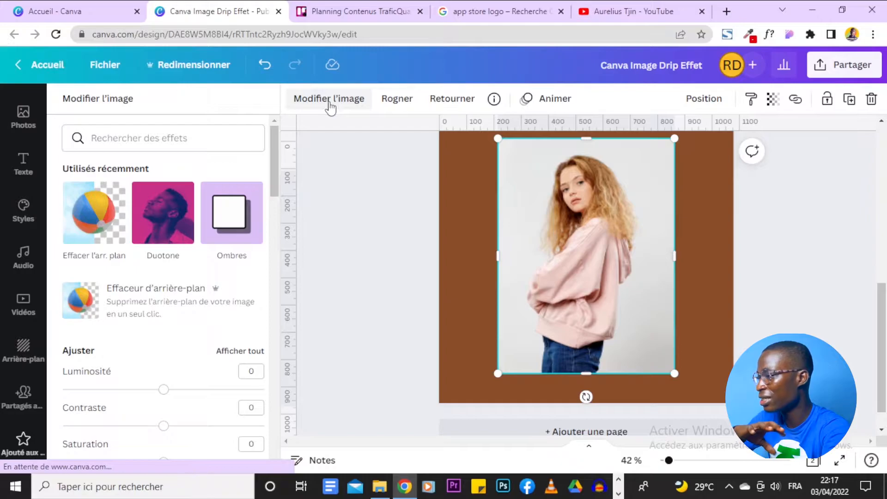
click(91, 216)
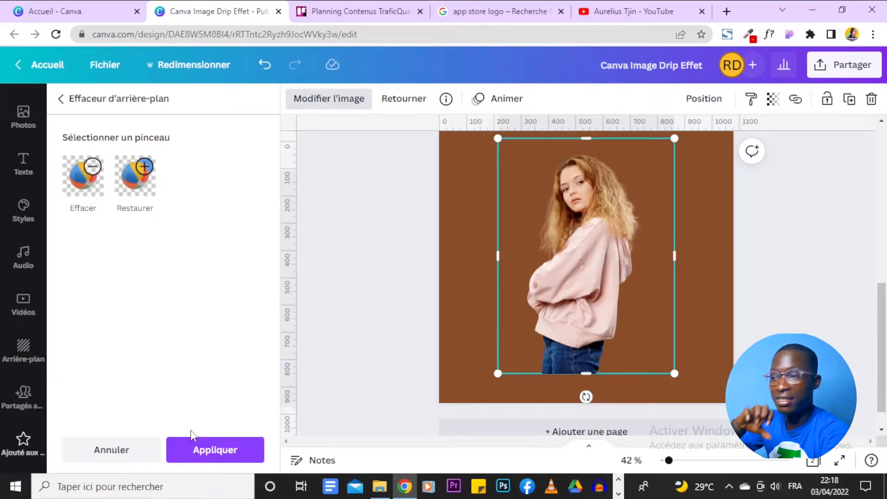
click(215, 453)
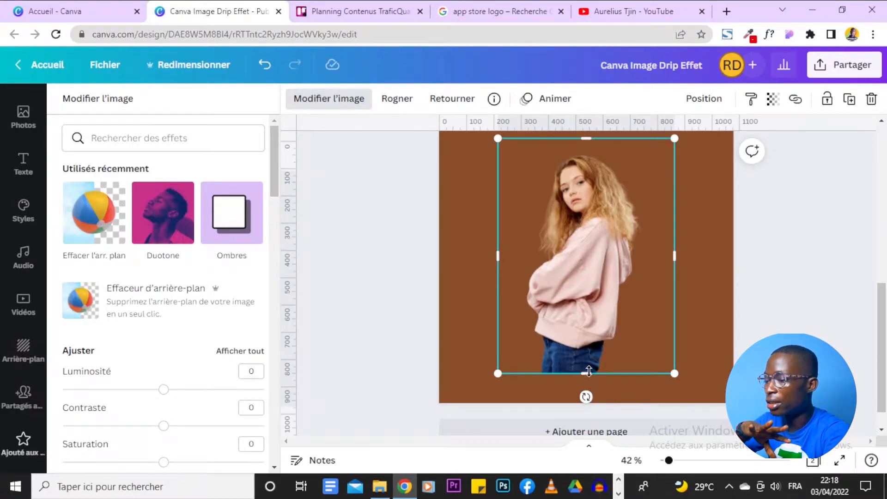
Crop the jeans off the lower edge of the photo and enlarge it to about 810 px wide on page 2
drag(585, 368, 597, 323)
scroll(797, 284, up, 3)
scroll(799, 285, down, 3)
drag(493, 339, 472, 369)
drag(674, 354, 688, 368)
drag(642, 319, 644, 315)
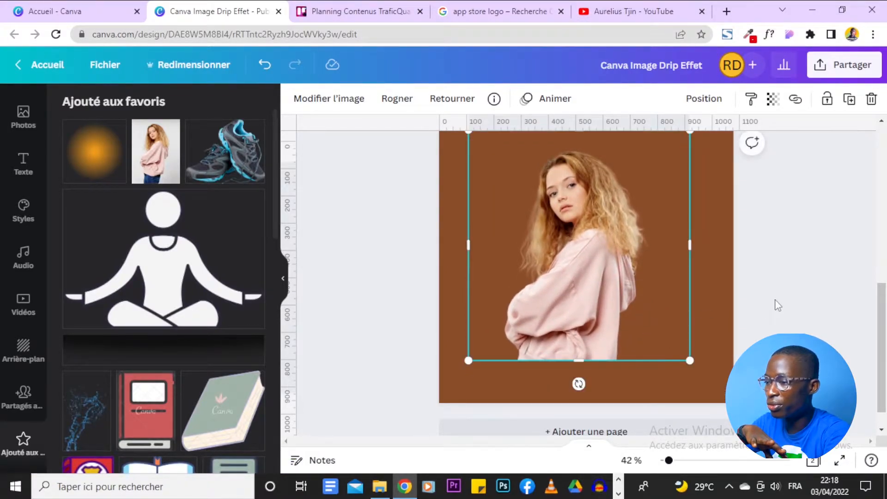
Shift the cropped photo slightly to centre it horizontally on page 2
click(775, 300)
scroll(775, 300, up, 3)
scroll(775, 300, down, 4)
click(615, 266)
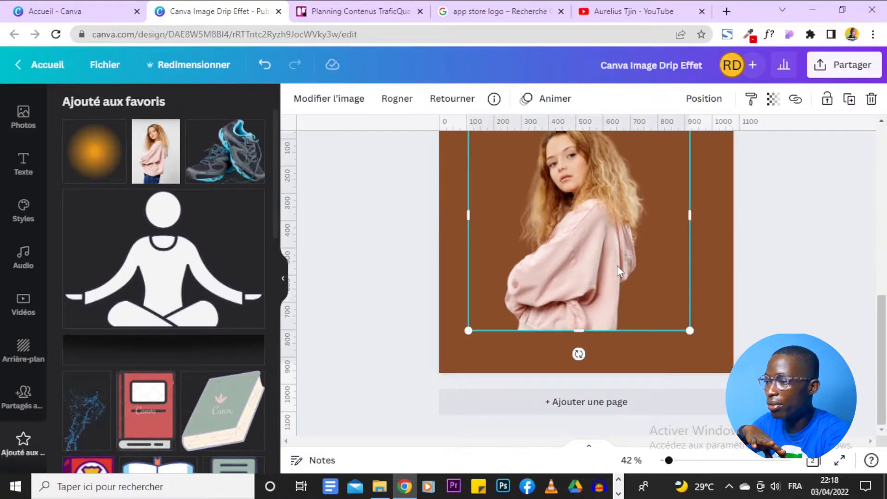
click(744, 247)
scroll(746, 246, up, 1)
scroll(746, 247, up, 2)
scroll(747, 247, down, 3)
scroll(746, 247, up, 1)
scroll(747, 247, up, 1)
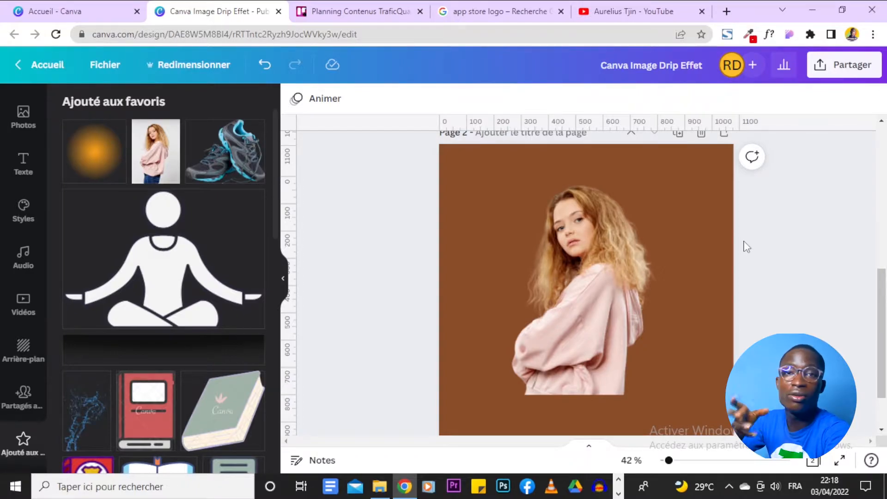
scroll(747, 247, down, 2)
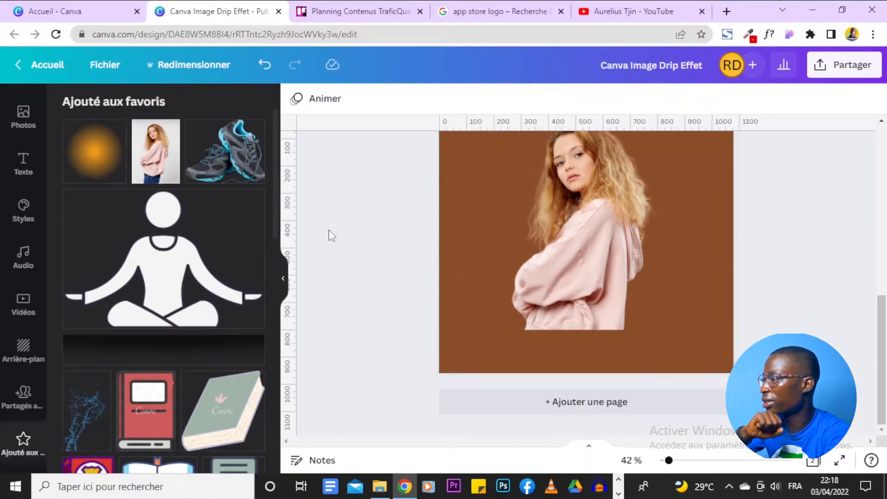
Search the design elements for "drip"
scroll(24, 134, up, 3)
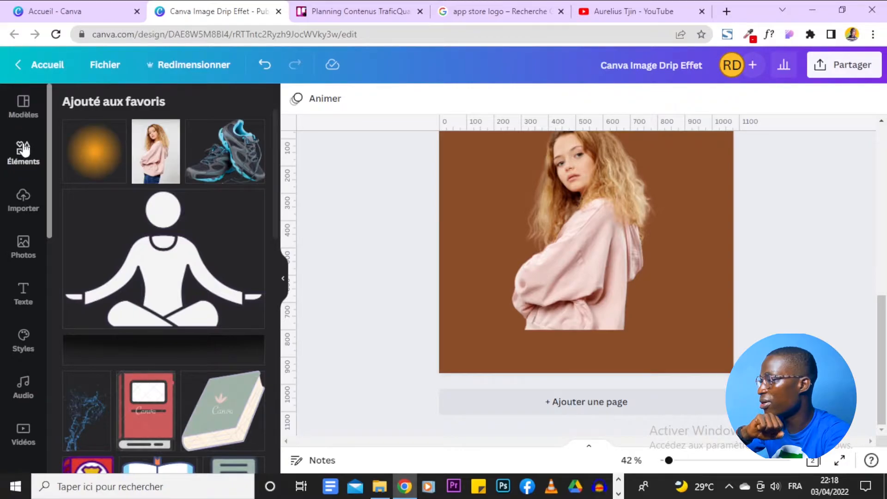
click(23, 149)
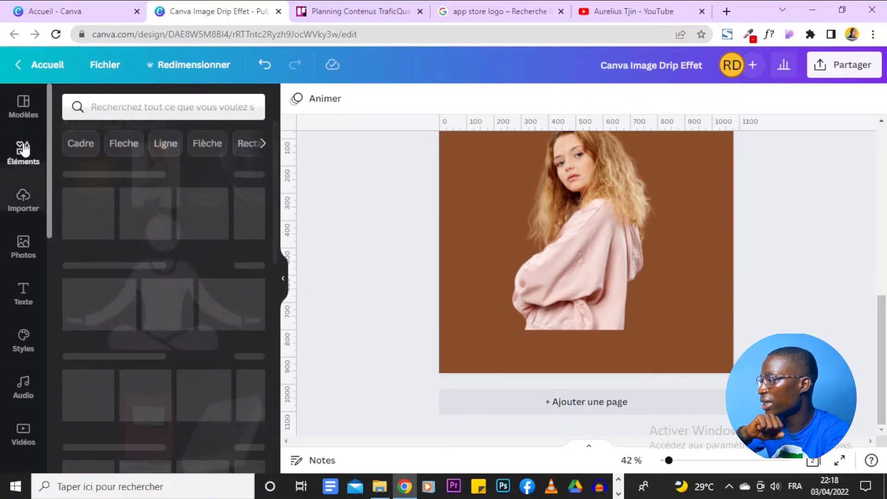
click(139, 109)
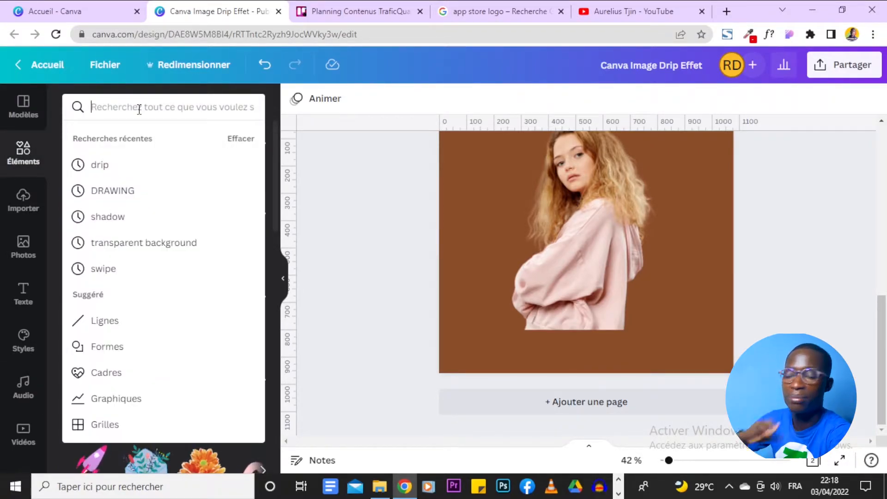
text(drip)
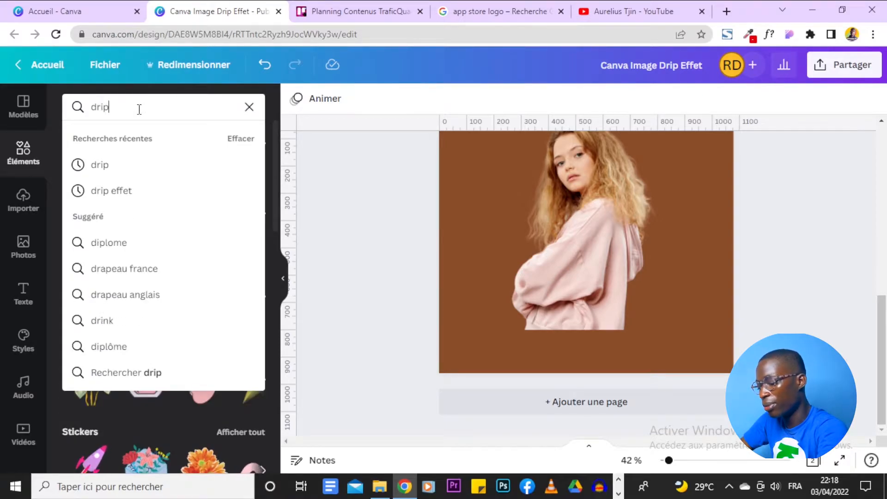
key(Return)
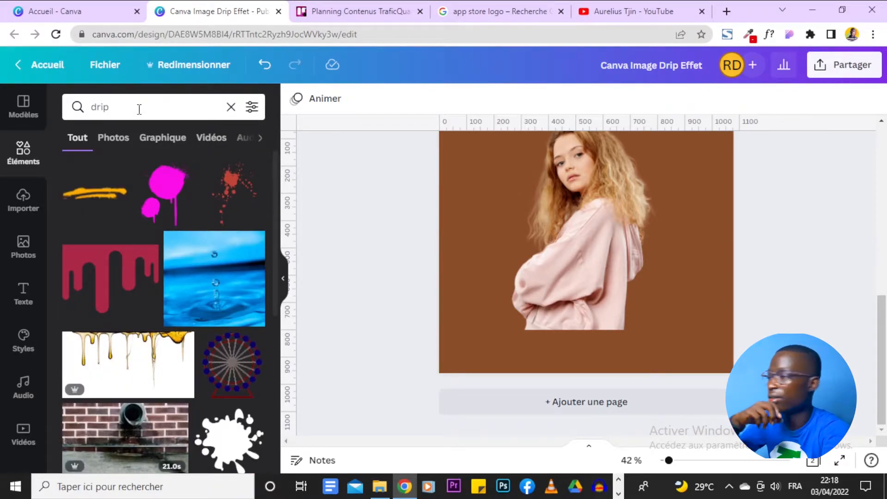
Browse the drip elements and insert the dripping-liquid graphic with several long drips over the woman's photo
scroll(157, 250, down, 6)
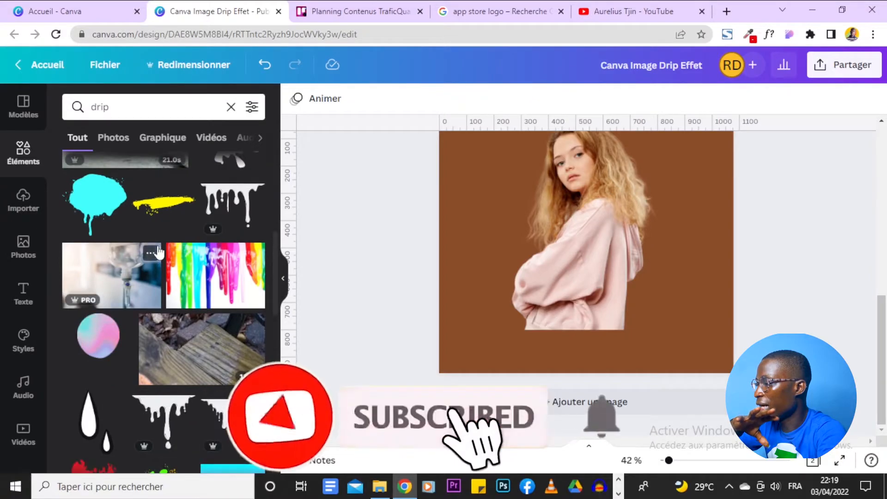
scroll(158, 252, down, 5)
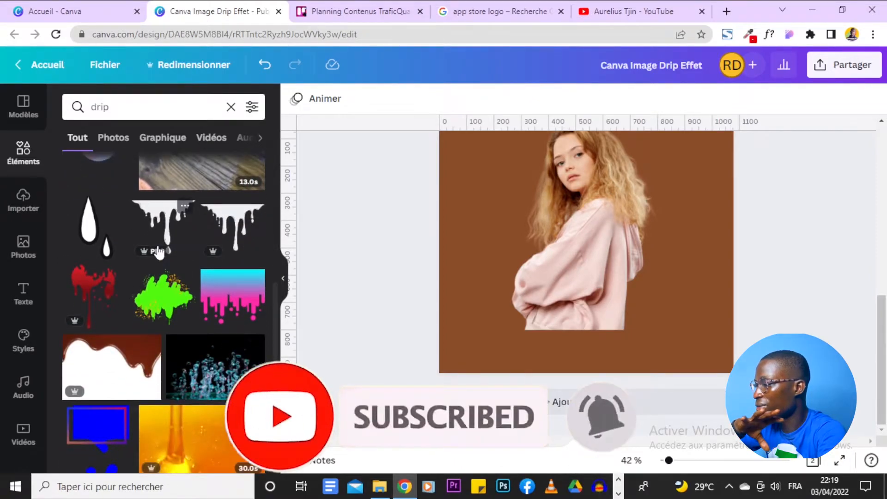
scroll(158, 252, down, 10)
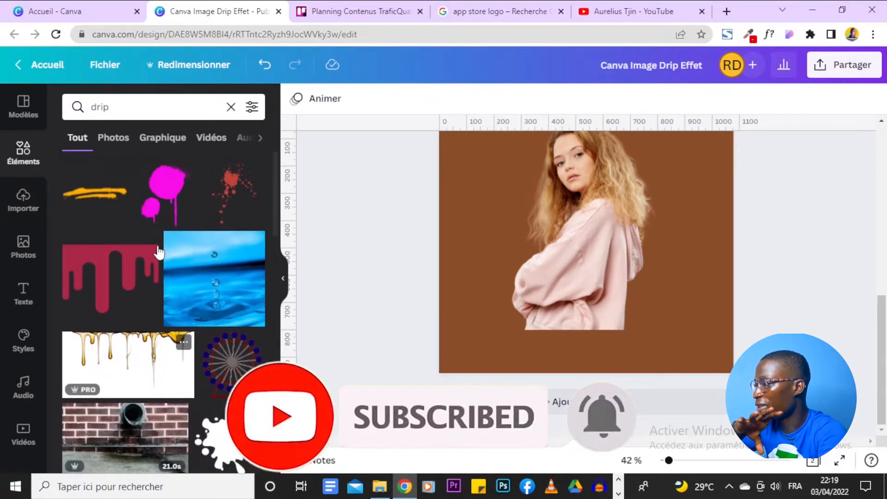
scroll(205, 234, down, 4)
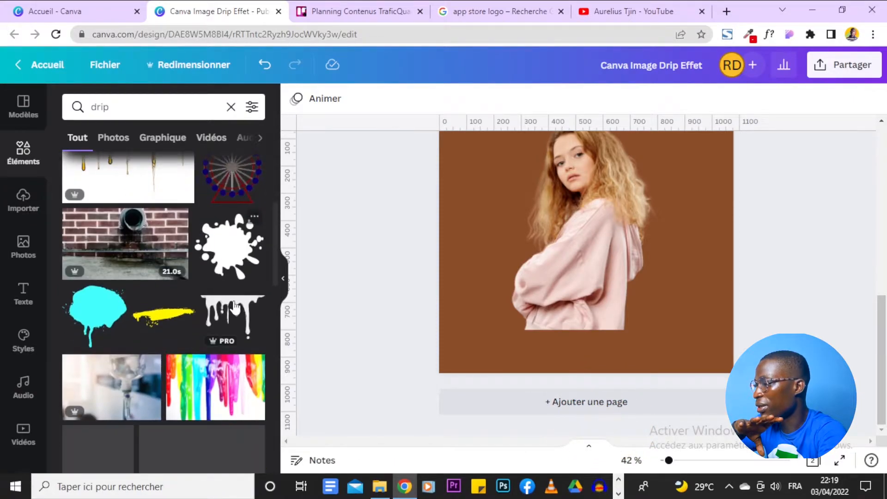
scroll(235, 305, down, 5)
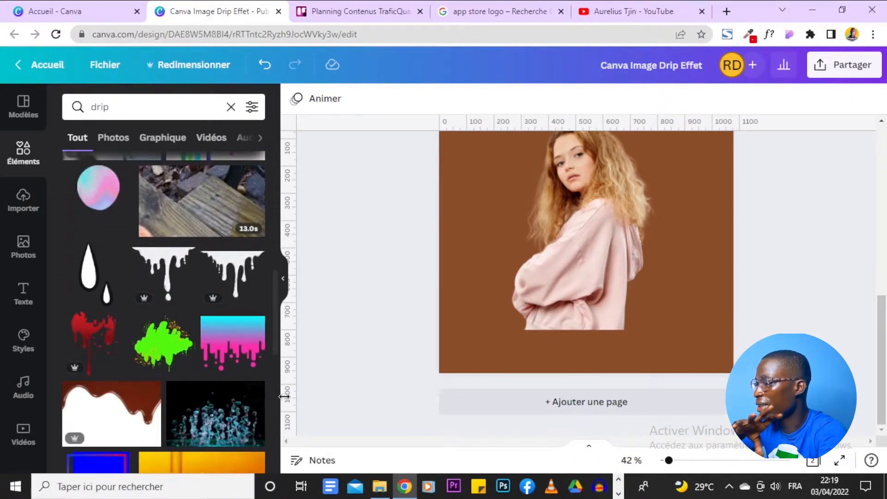
scroll(131, 251, down, 8)
scroll(194, 368, up, 3)
scroll(214, 274, down, 5)
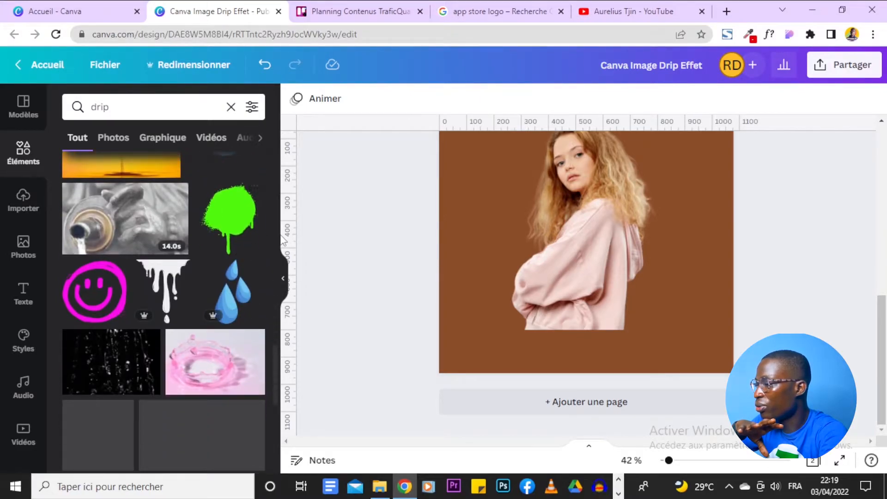
scroll(226, 258, up, 6)
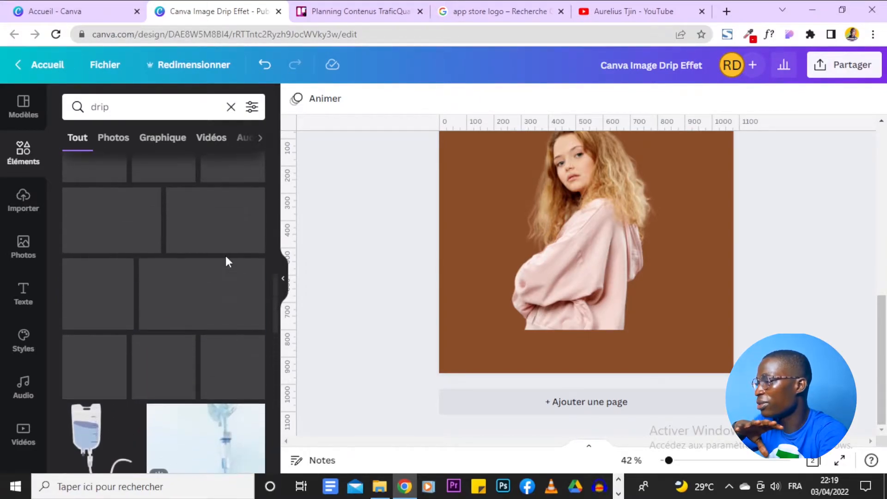
scroll(225, 256, up, 2)
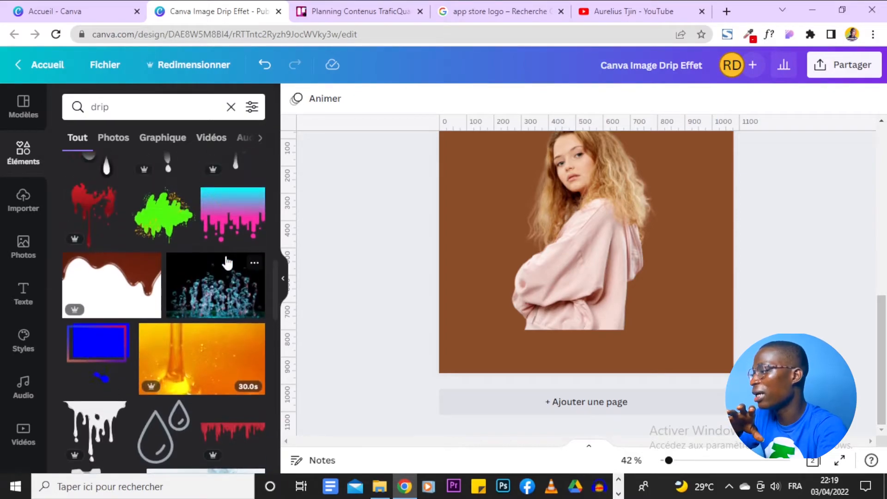
scroll(225, 256, up, 3)
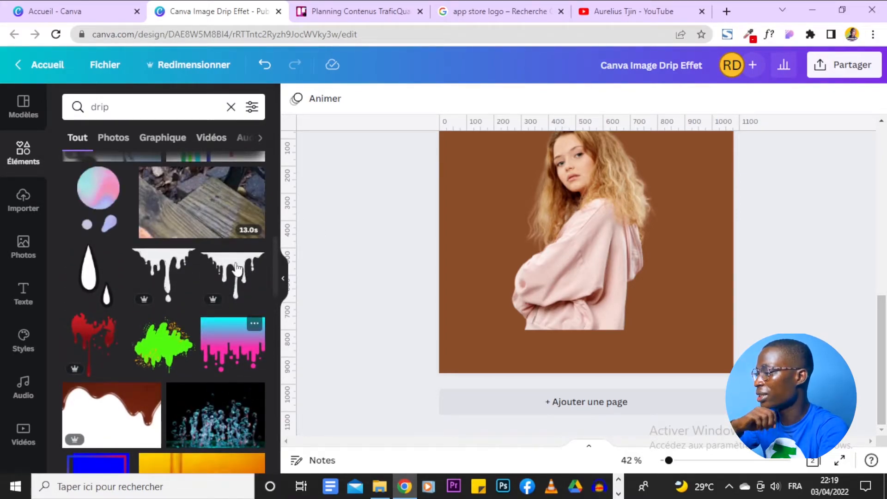
click(236, 279)
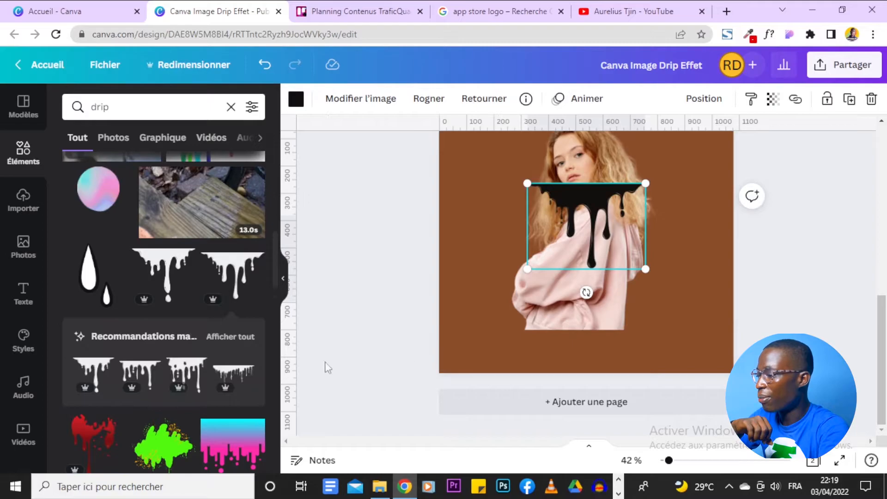
Filter the "drip" element results to free items only (Gratuit)
click(252, 108)
scroll(157, 334, down, 2)
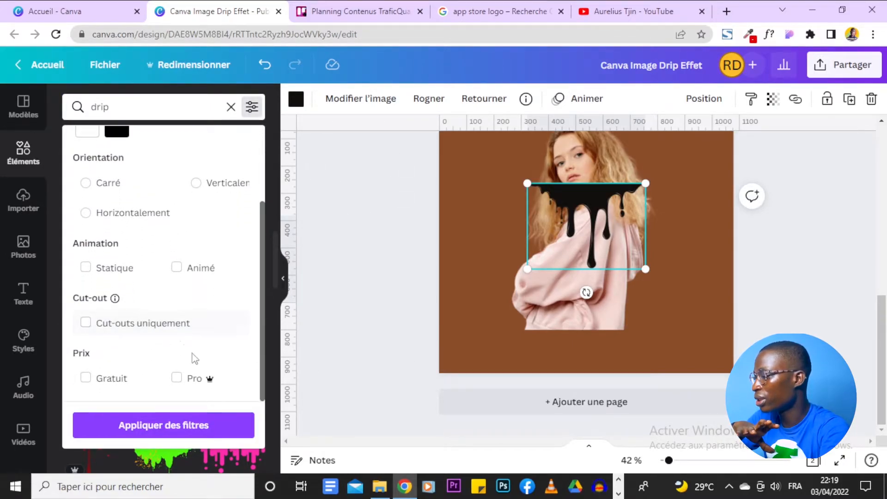
click(119, 376)
click(293, 356)
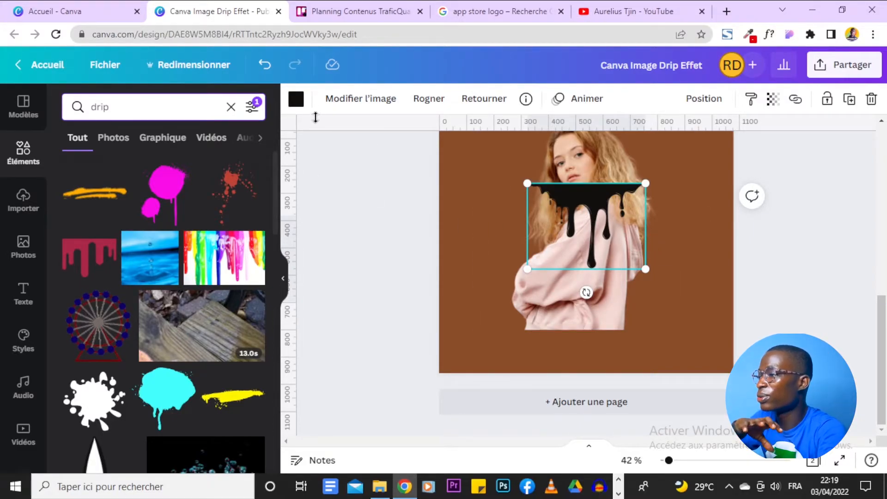
Recolour the drip graphic with the photo's dark brown that matches the background and rotate it 180° so the drips point upward
click(296, 100)
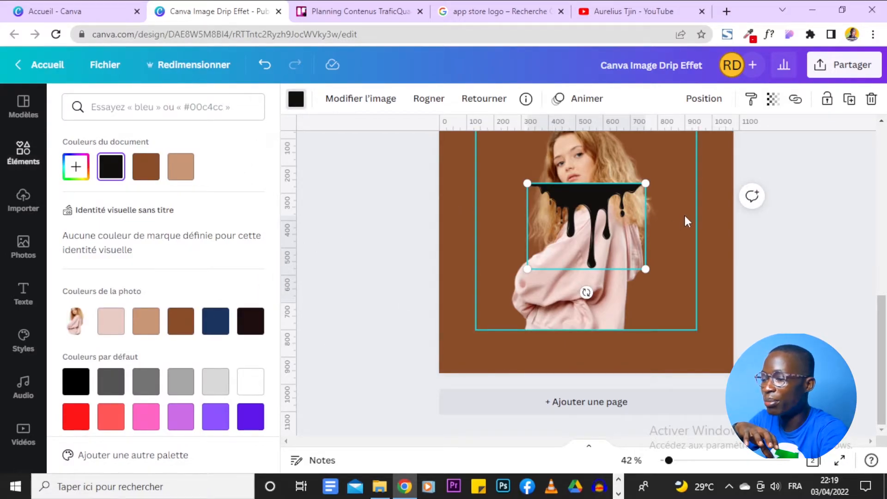
click(187, 326)
drag(586, 292, 585, 199)
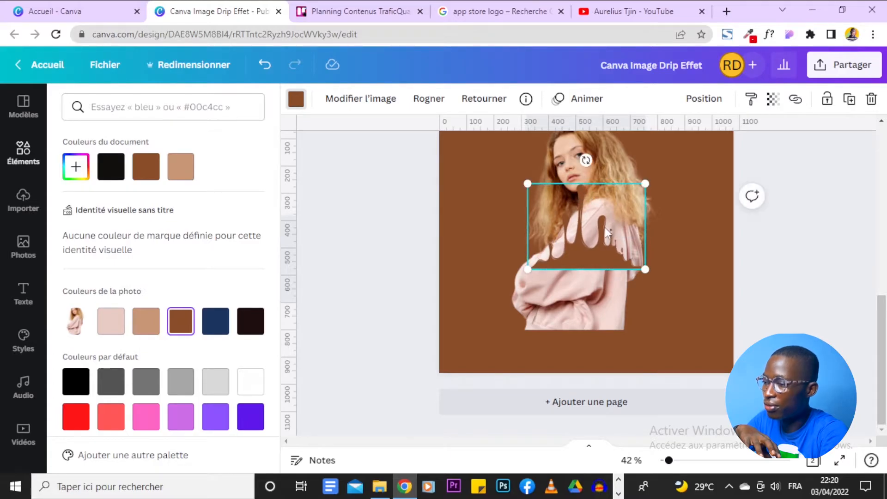
Enlarge the drip graphic to about 600 px wide and place it over the lower edge of the woman's pink sweater
drag(605, 227, 593, 289)
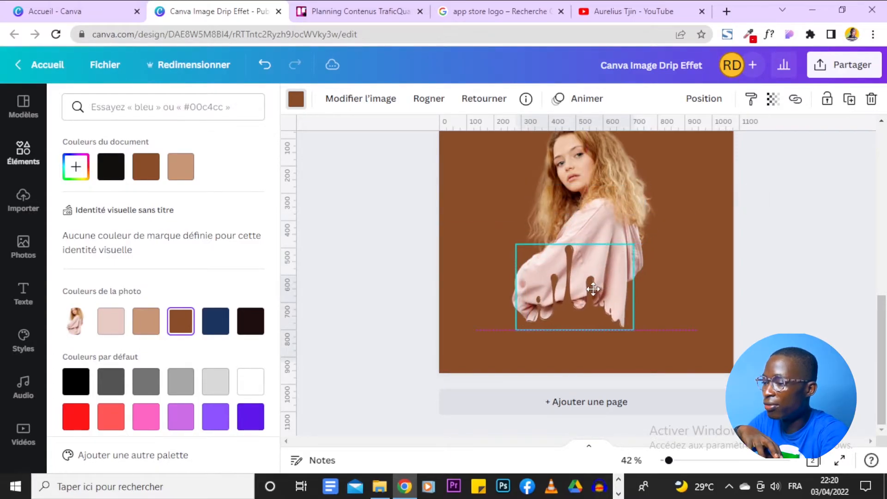
drag(639, 333, 617, 322)
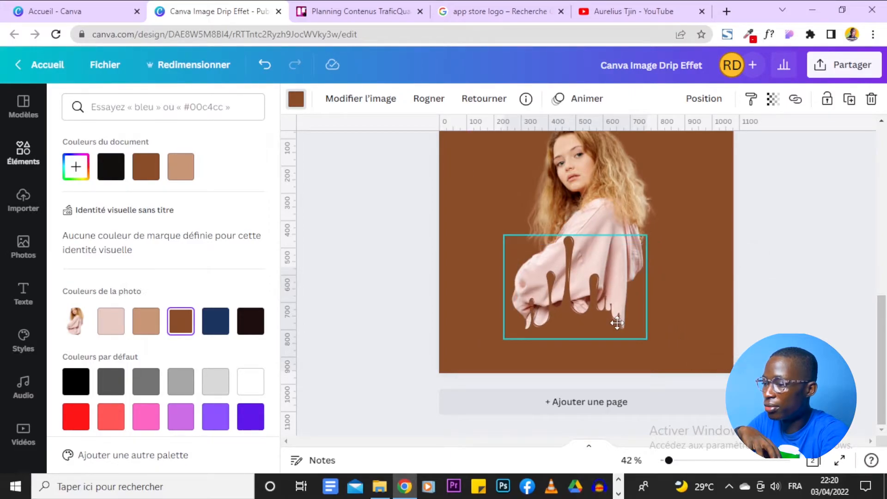
drag(503, 234, 483, 220)
drag(559, 273, 596, 268)
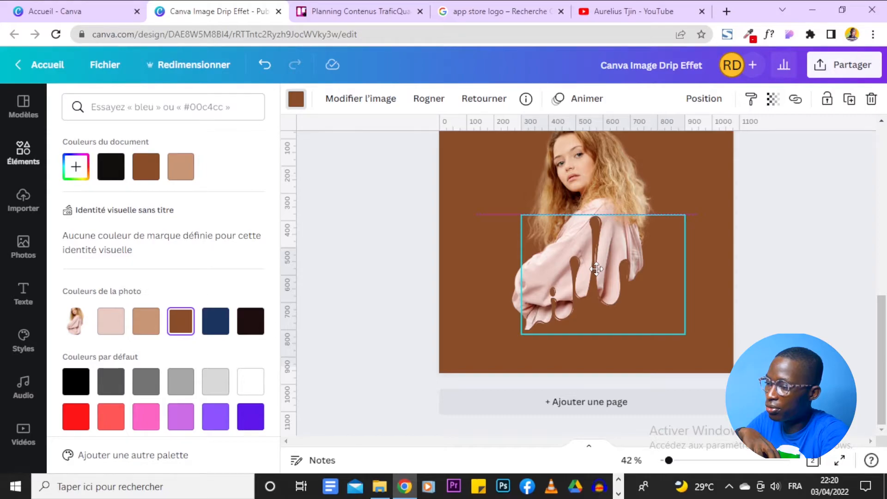
click(736, 273)
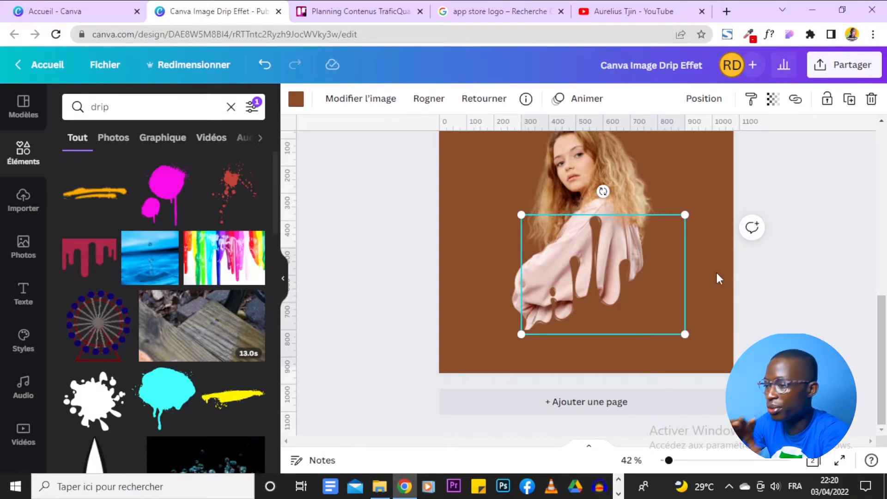
click(617, 347)
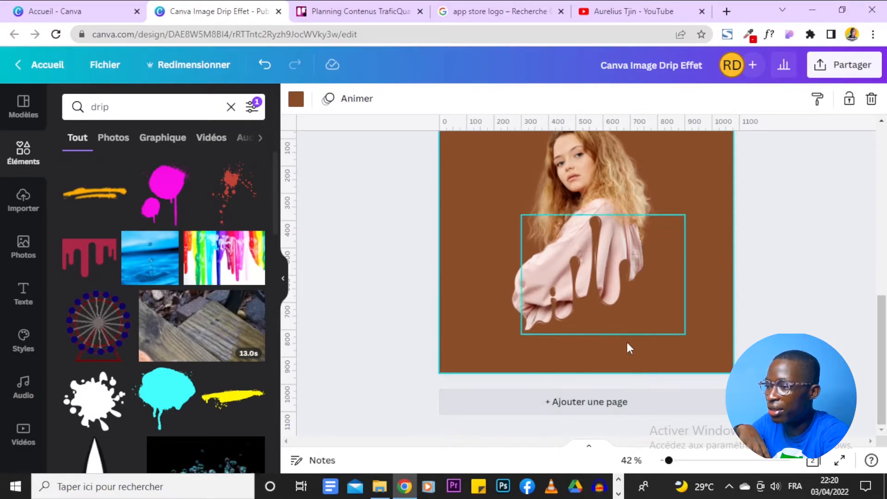
scroll(756, 220, up, 1)
scroll(755, 221, up, 3)
scroll(753, 220, down, 4)
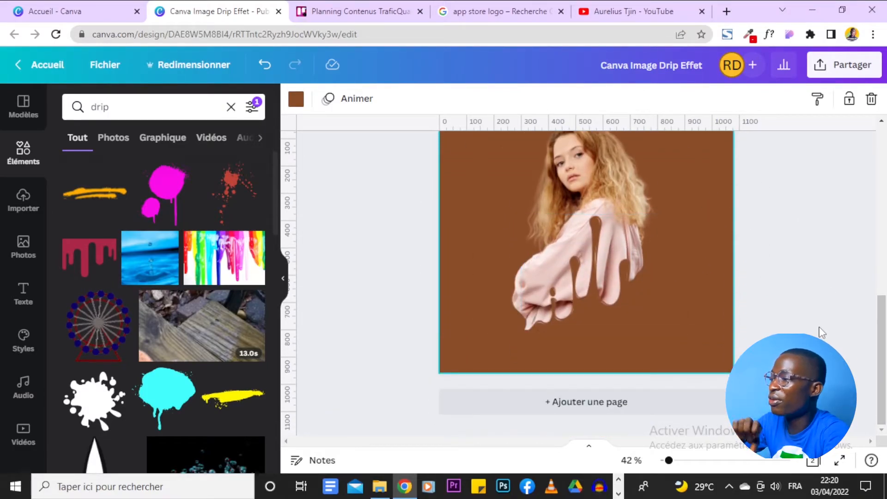
Insert the red paint-splatter graphic, enlarge it, rotate it diagonally and centre it over the woman's upper body
click(232, 185)
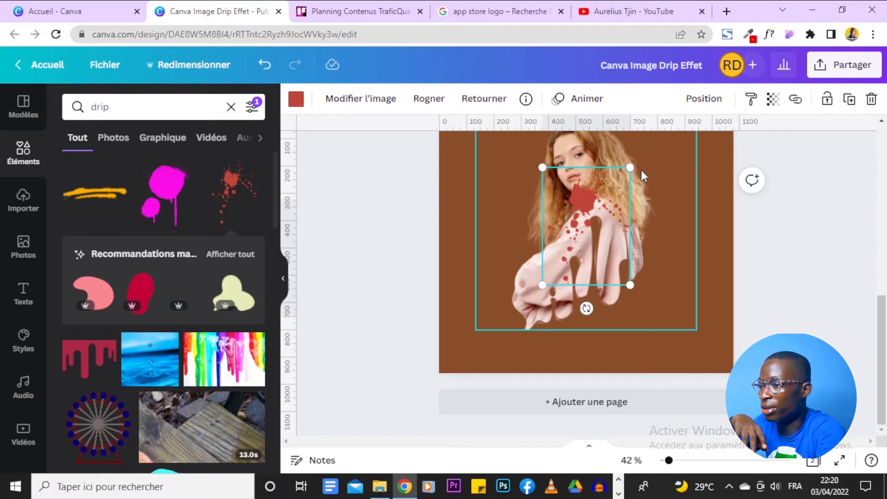
drag(631, 169, 664, 126)
drag(625, 176, 627, 198)
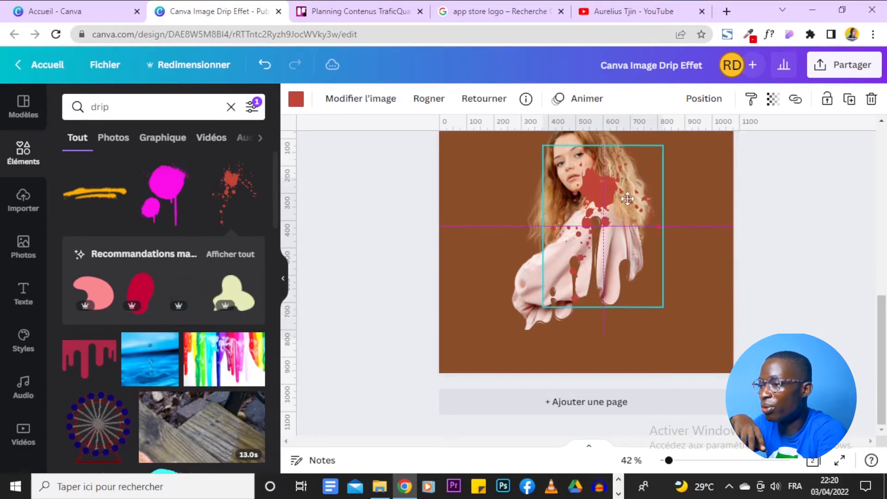
drag(602, 330, 688, 152)
drag(667, 194, 628, 212)
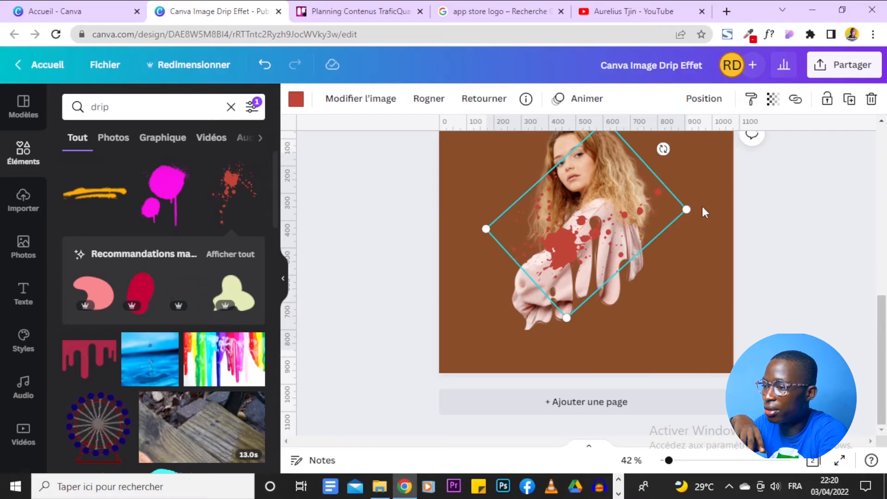
drag(690, 208, 740, 192)
mouse_move(635, 228)
mouse_down()
mouse_move(655, 211)
mouse_move(613, 213)
mouse_move(619, 227)
mouse_up()
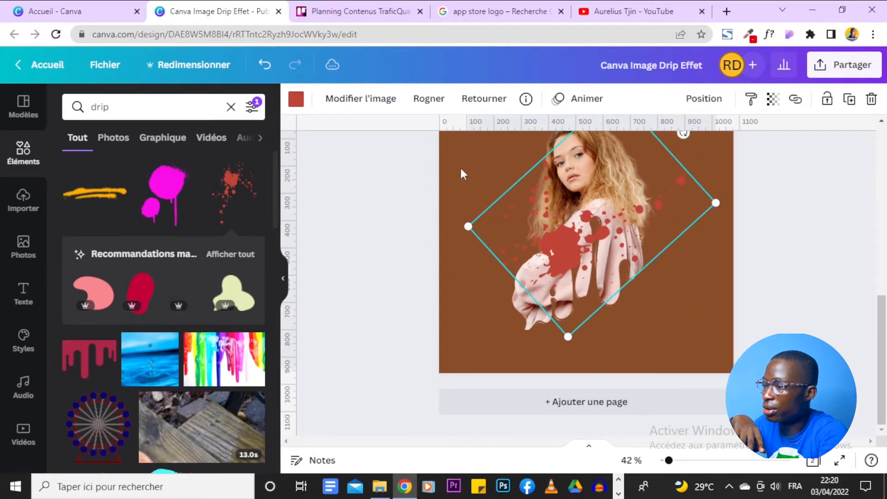
Recolour the splatter with the photo's light brown and send it backward behind the woman's photo
click(297, 99)
scroll(223, 203, down, 2)
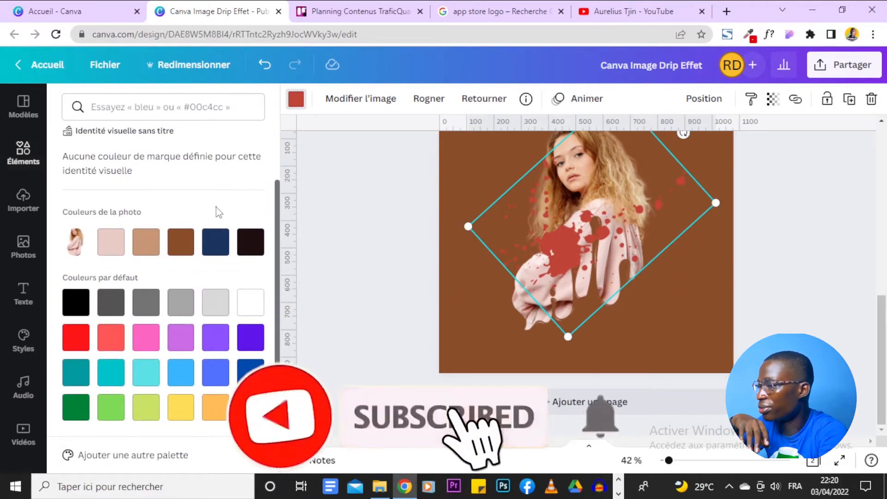
click(146, 242)
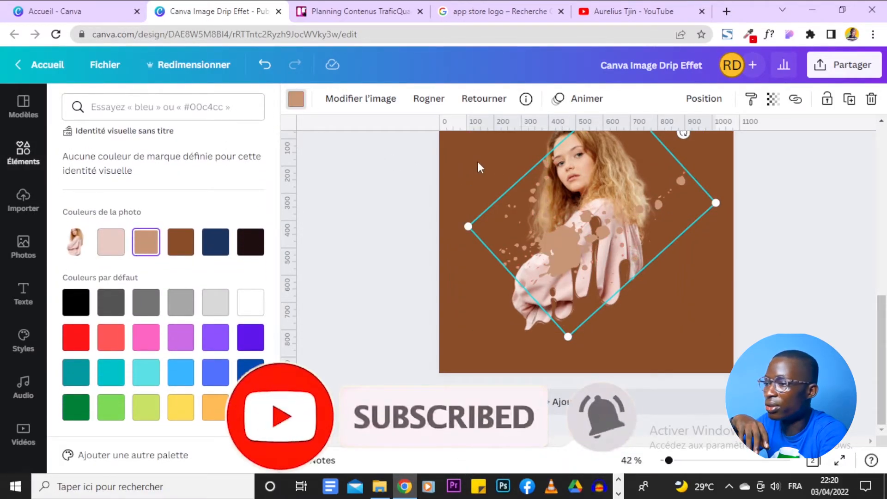
click(699, 98)
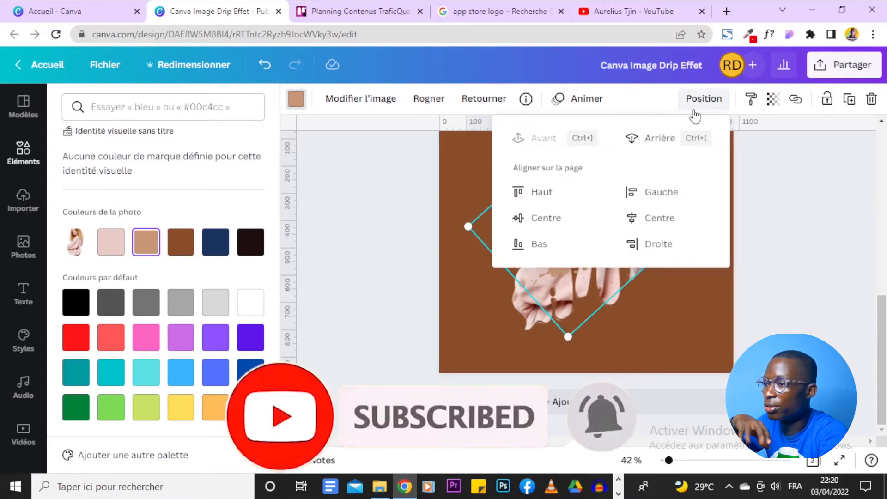
click(657, 141)
click(787, 264)
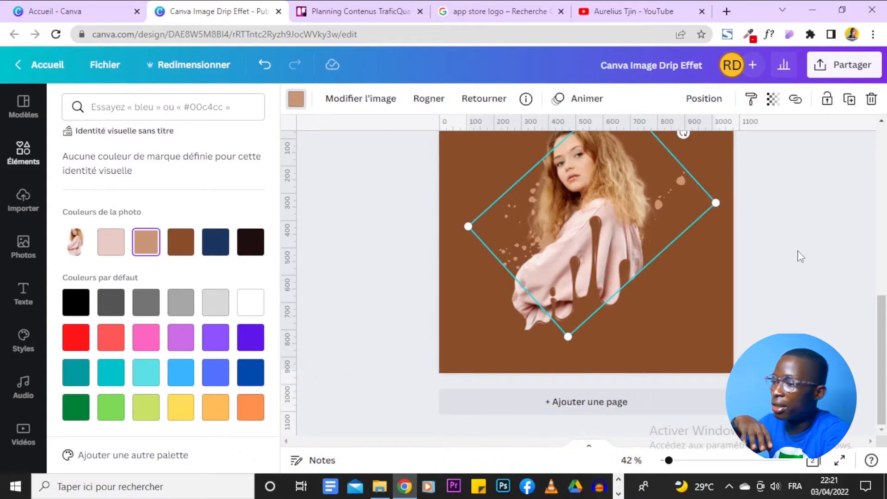
Enlarge the splatter behind the woman a little so its droplets spread further out on both sides of her
scroll(800, 257, up, 1)
scroll(801, 257, up, 1)
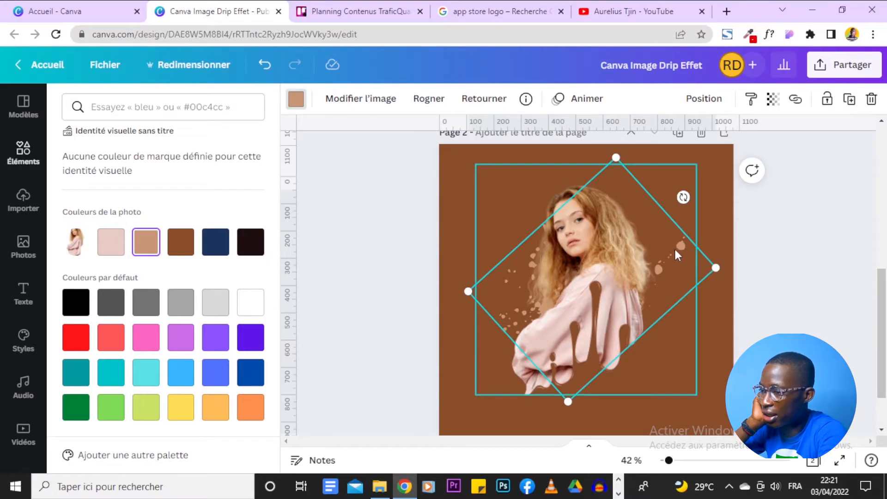
drag(703, 259, 723, 242)
click(780, 318)
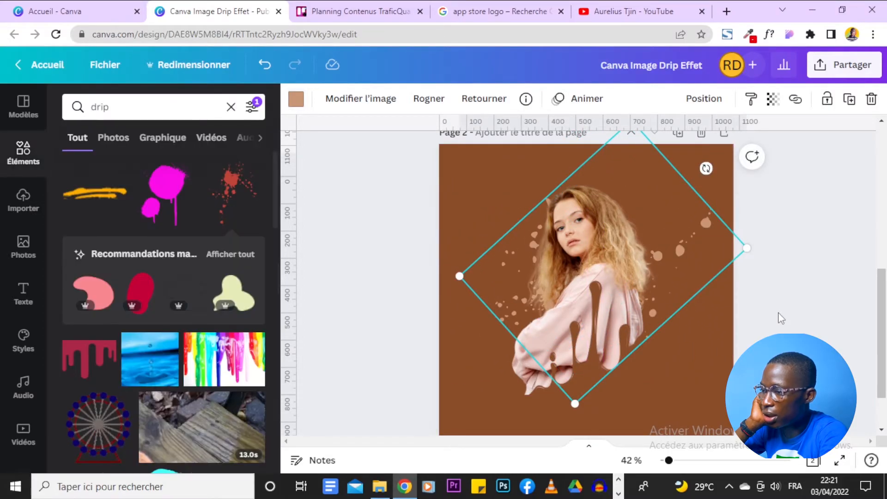
scroll(785, 300, down, 2)
scroll(788, 287, up, 2)
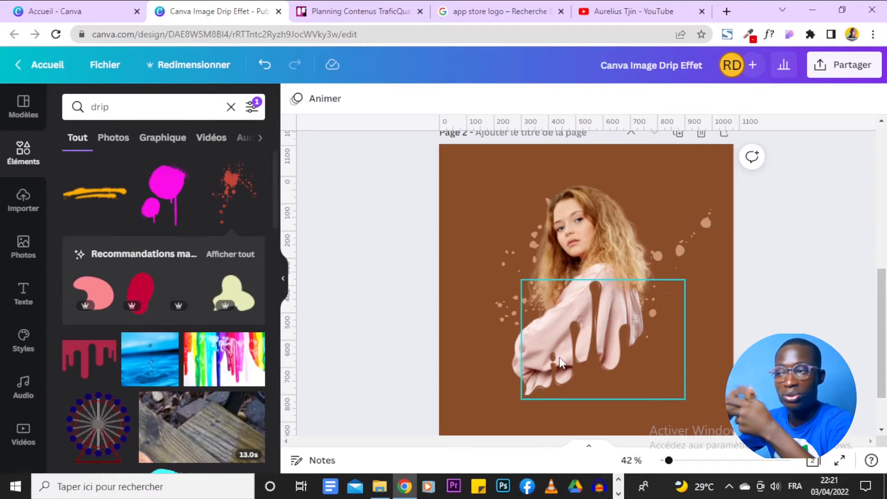
scroll(805, 303, down, 3)
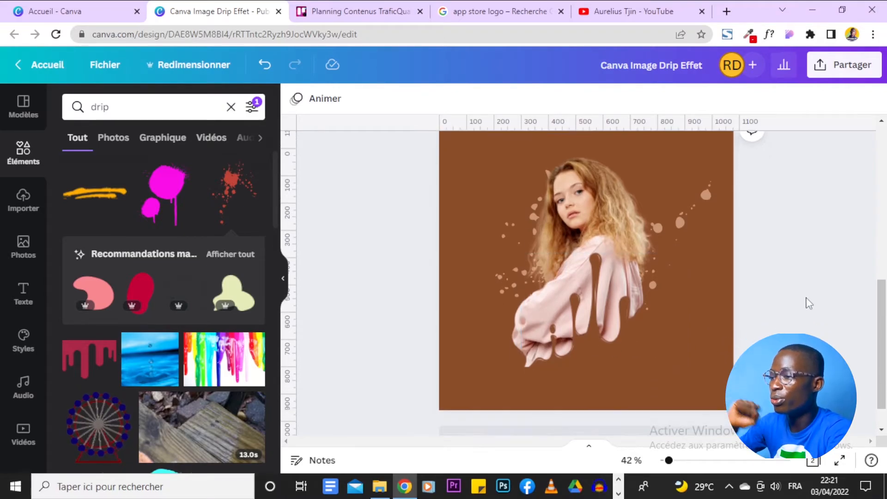
scroll(808, 298, up, 2)
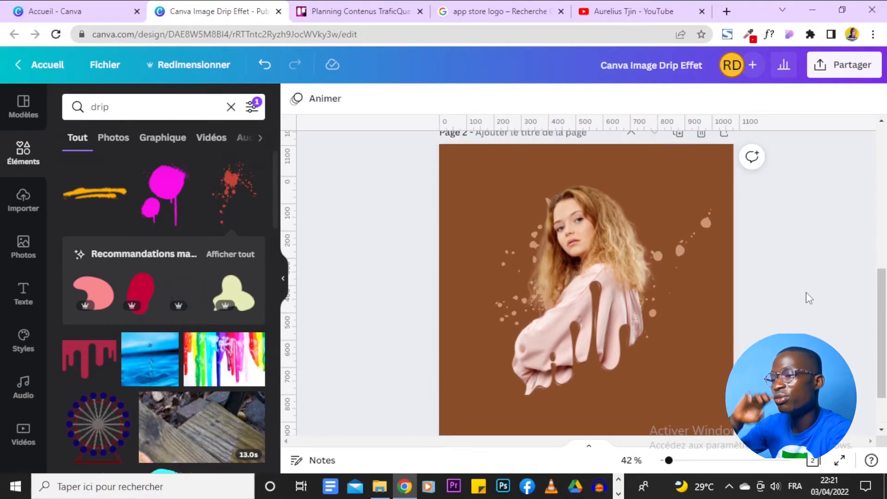